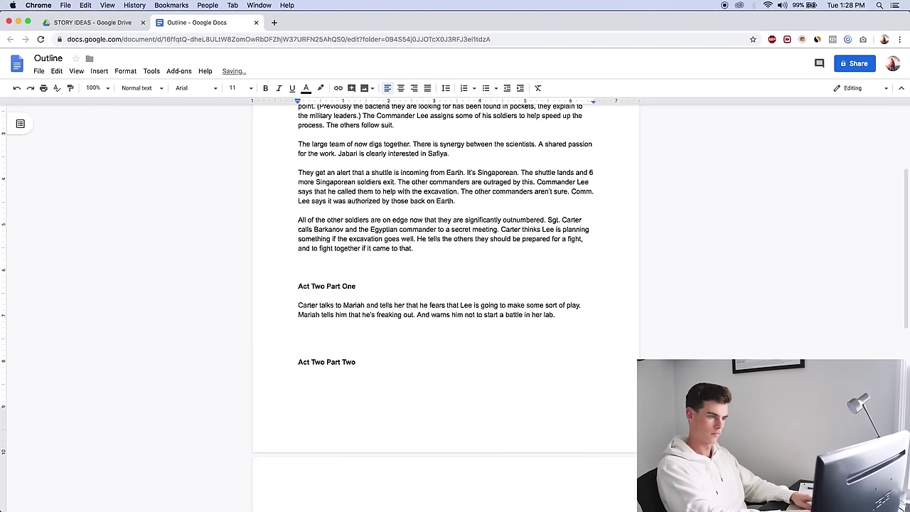
# Step: Continue the Act Two Part One paragraph: Mariah reminds Carter hundreds of nations have used this facility
pyautogui.write(' She reminds him that hundreds of nations ha')
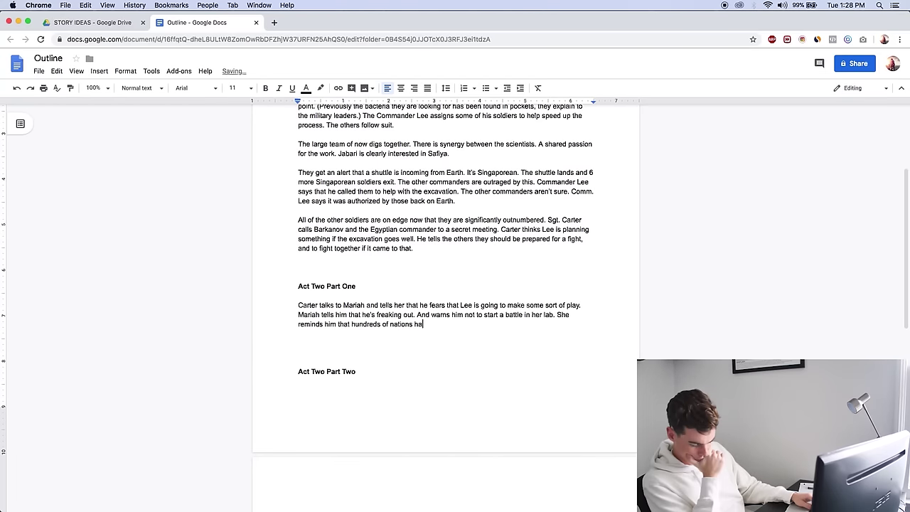
pyautogui.write('ve used this facility without an incident. She also tells')
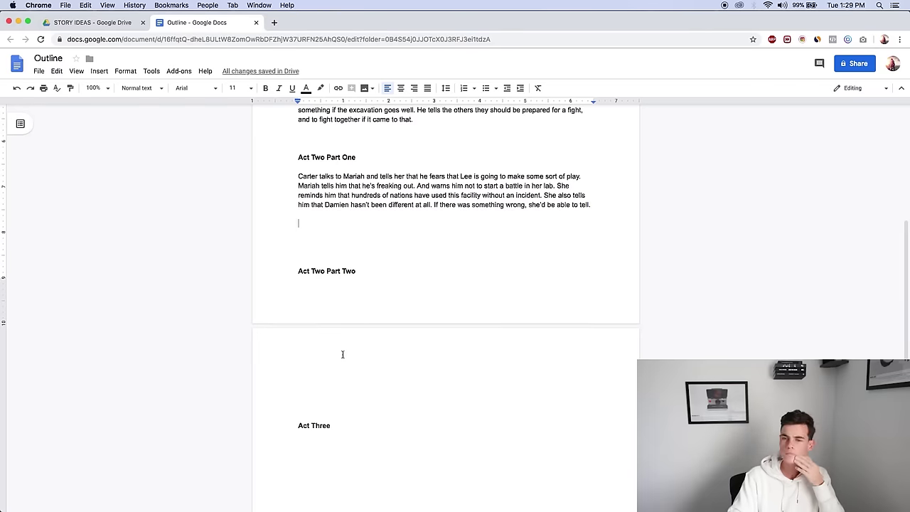
pyautogui.scroll(-2, 353, 239)
# Step: Start a new outline paragraph reading 'The scientists' above Act Two Part Two
pyautogui.click(333, 189)
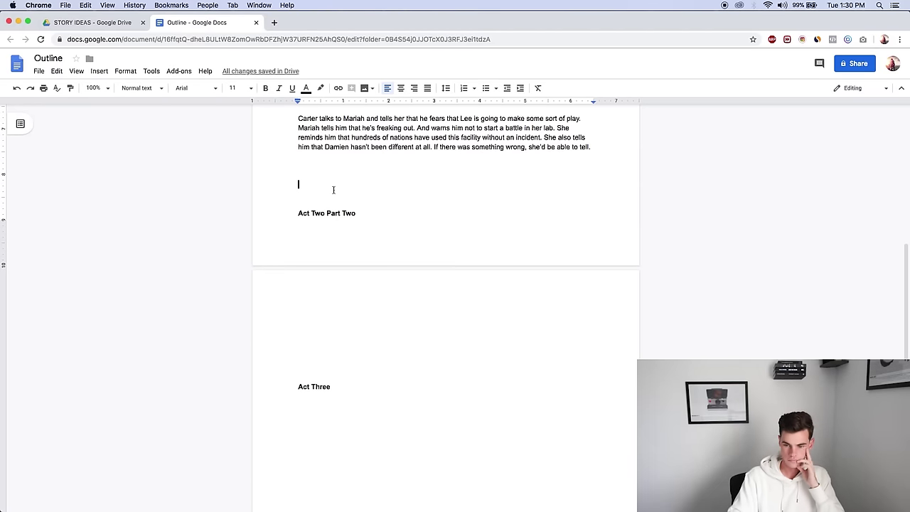
pyautogui.press('super+Return')
pyautogui.write('The scientists')
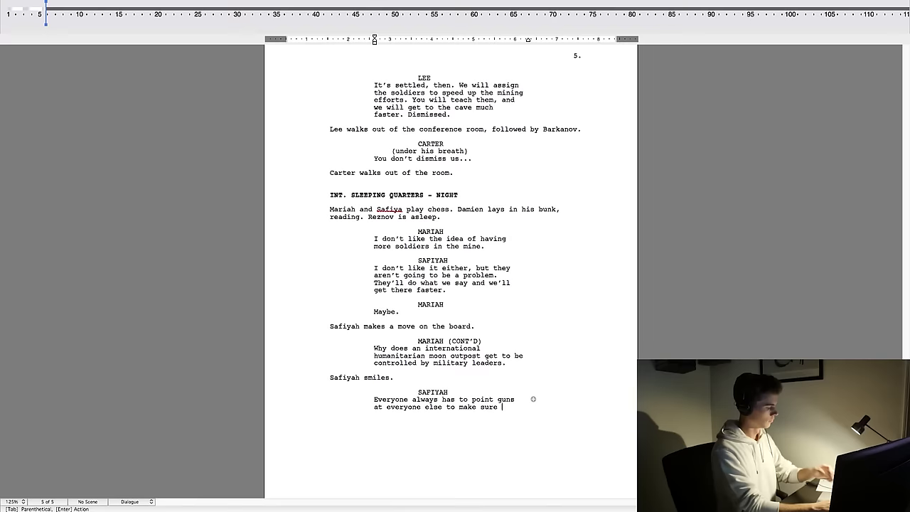
# Step: Finish Safiyah's line with 'it's all fair.' and add Mariah's reply about curing chronic illnesses
pyautogui.write("'s all fair.")
pyautogui.press('Return')
pyautogui.press('Tab')
pyautogui.write('MARIAH')
pyautogui.press('Return')
pyautogui.write('We could do so much more without')
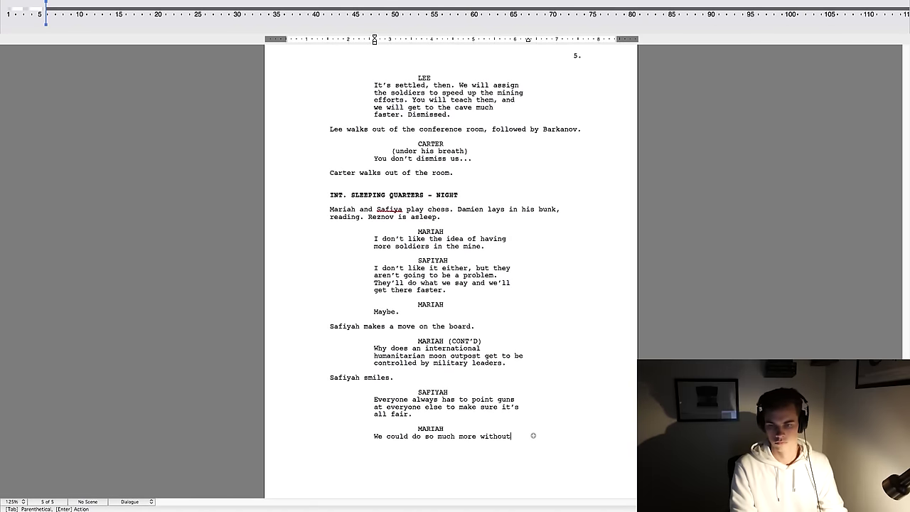
pyautogui.write(' having to follow their orders. We are literally mining for something that could help cure the entire world of major')
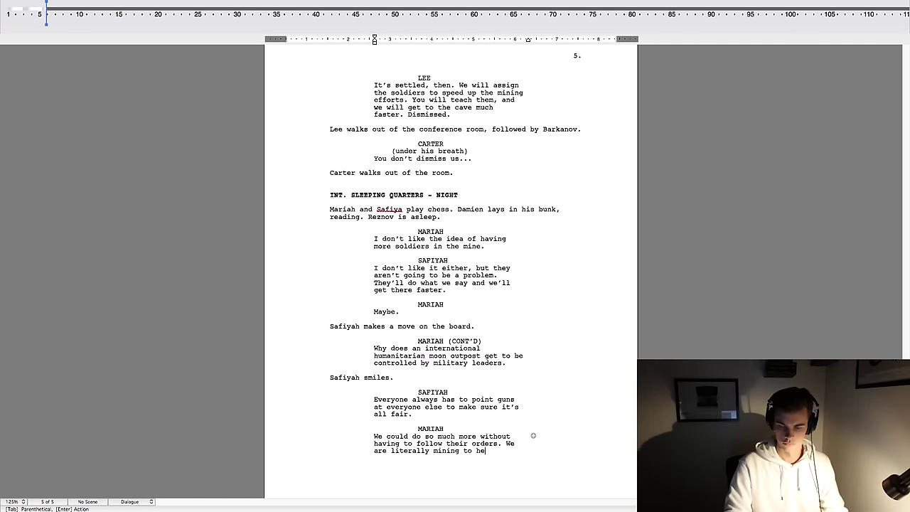
pyautogui.press('BackSpace')
pyautogui.press('BackSpace')
pyautogui.press('BackSpace')
pyautogui.press('BackSpace')
pyautogui.press('BackSpace')
pyautogui.press('BackSpace')
pyautogui.write('all sorts of chronic illnesses.')
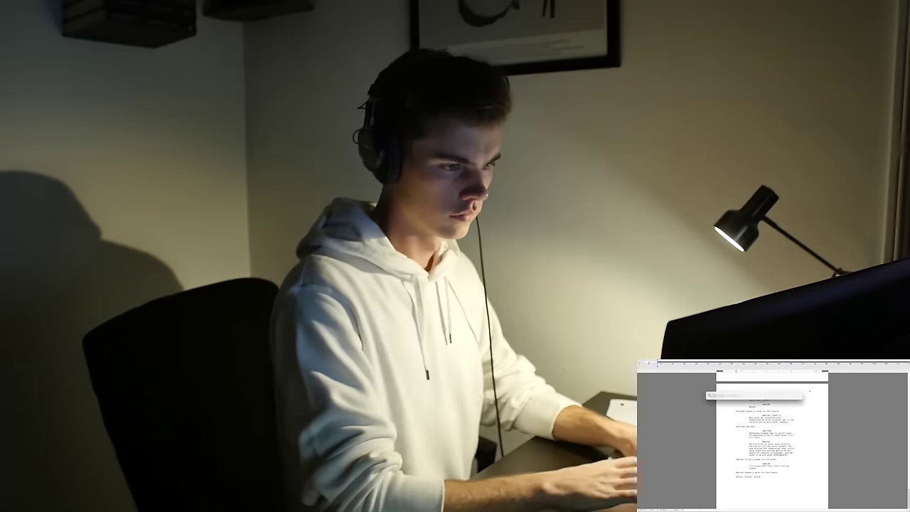
# Step: Add the action 'Daniel looks at Mariah.' followed by a DANIEL cue and his dialogue
pyautogui.press('Escape')
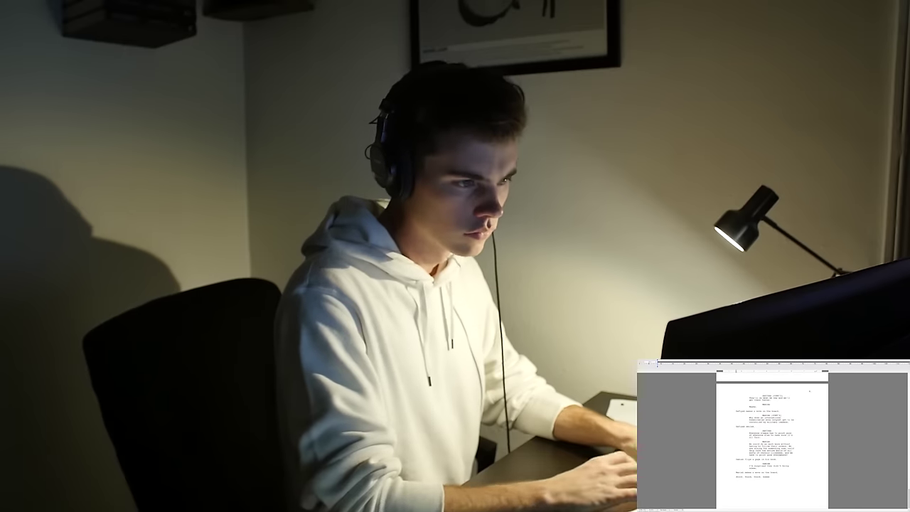
pyautogui.write('Daniel looks at Mariah.')
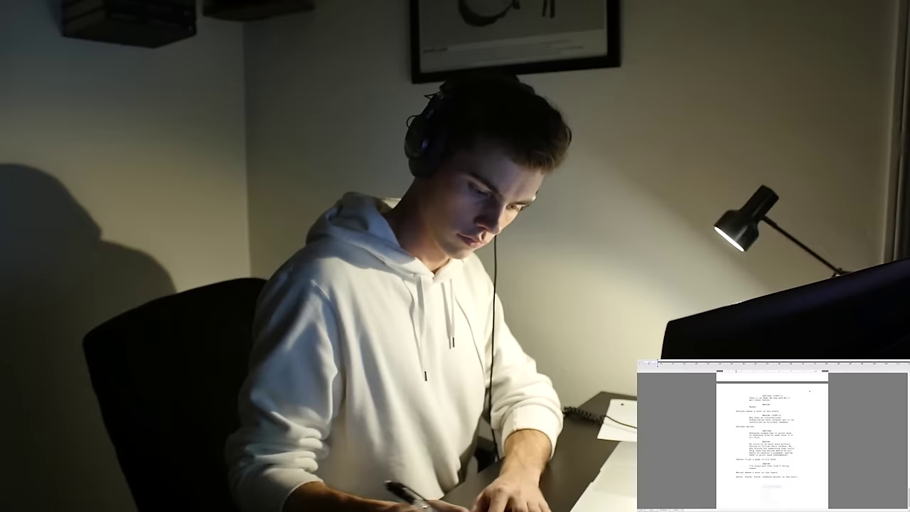
pyautogui.press('Return')
pyautogui.write('DANIEL')
pyautogui.press('Return')
pyautogui.write('But could it be?')
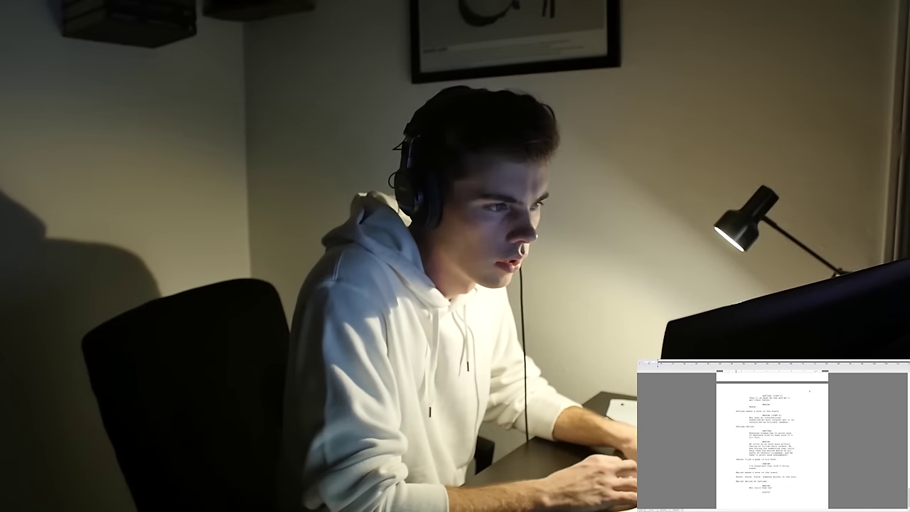
pyautogui.write('efinitely not one of the commandments. Break it')
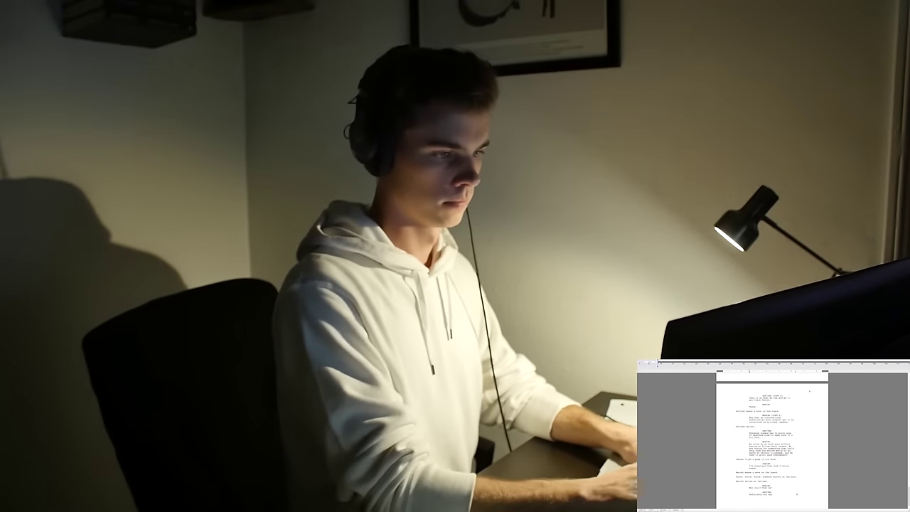
pyautogui.write(' and you will pay.')
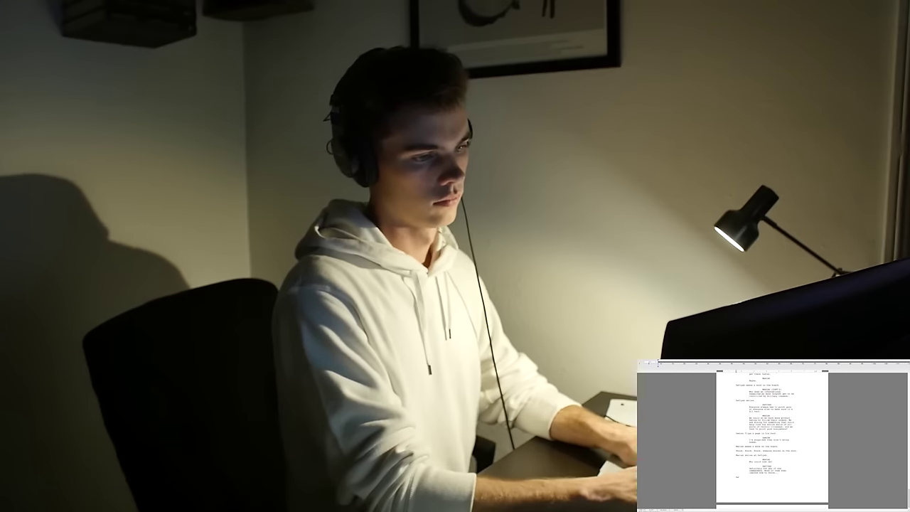
pyautogui.write('Sullivan opens the box.')
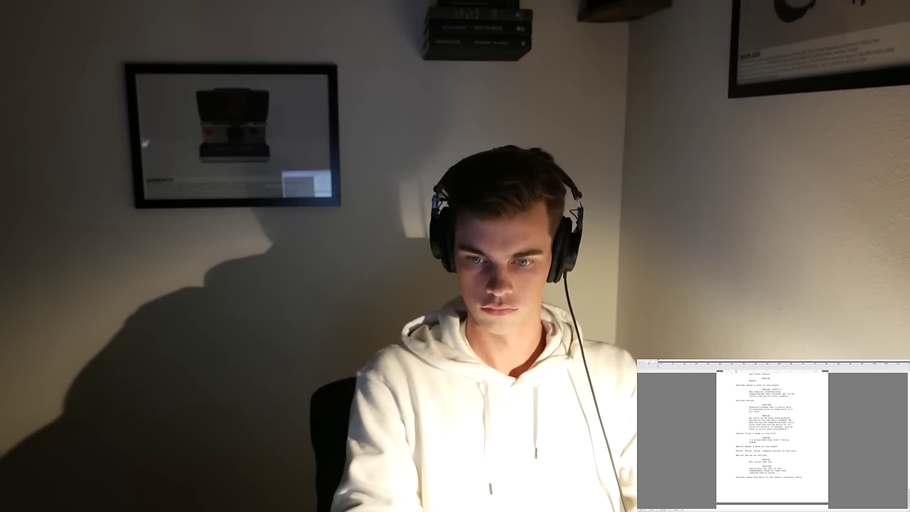
# Step: Add a new character cue by accepting the SmartType name suggested for 'M'
pyautogui.press('Return')
pyautogui.write('M')
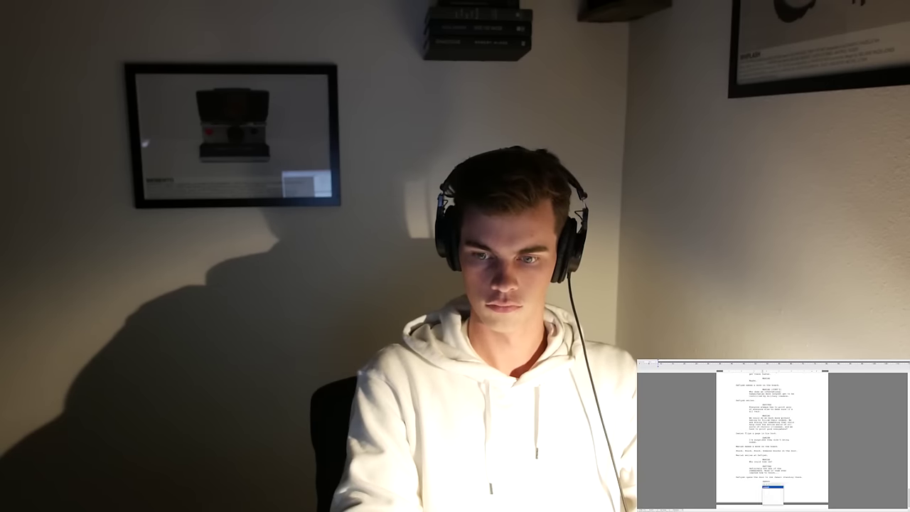
pyautogui.press('Return')
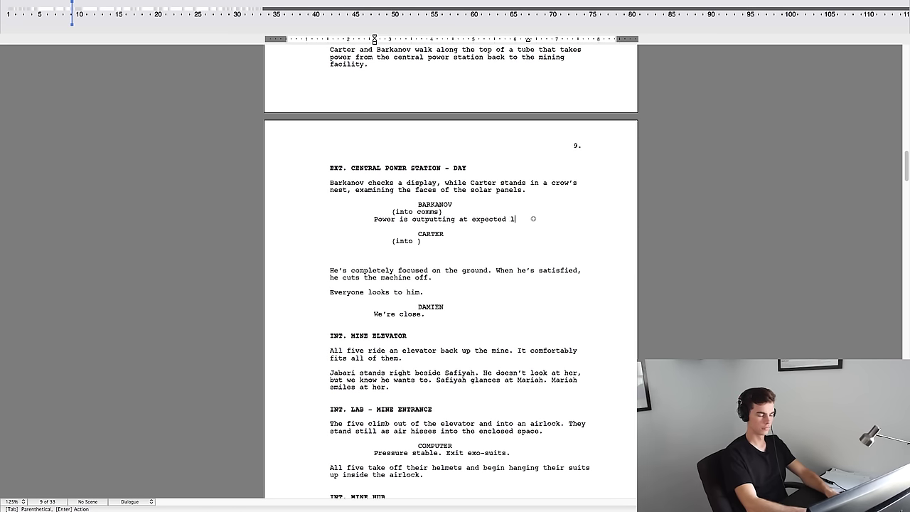
# Step: Continue writing Barkanov's power-output report in the Central Power Station scene
pyautogui.write('evel')
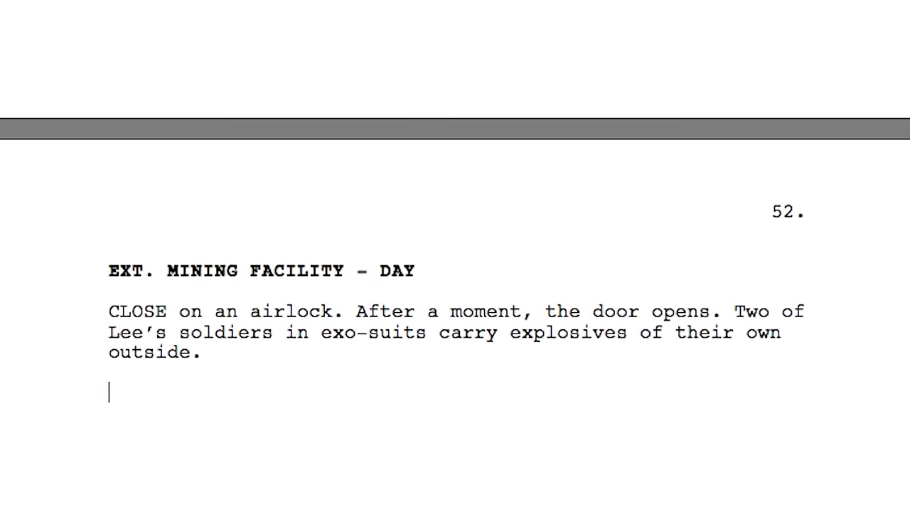
# Step: Add the INT. MINE LABORATORY - DAY heading with a LEE (O.S.) cue and his dialogue
pyautogui.write('INT. MINE LABORATORY - DAY')
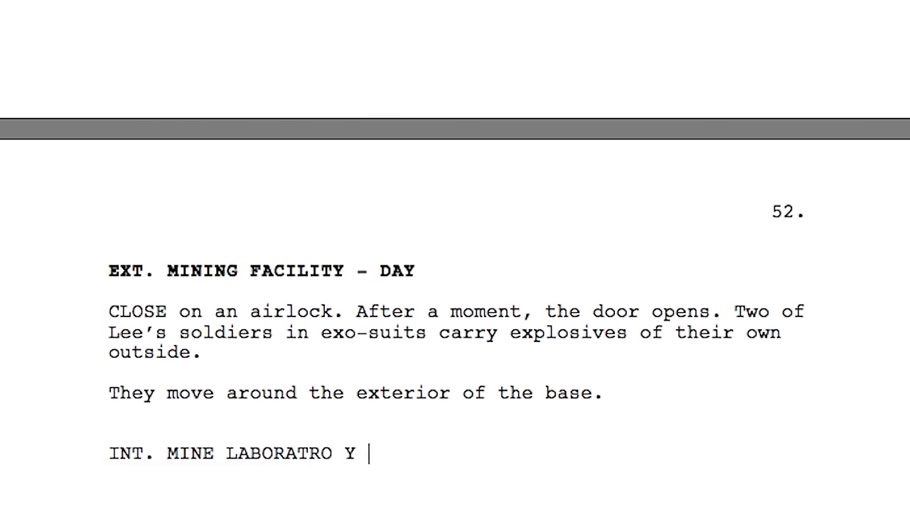
pyautogui.press('Return')
pyautogui.press('Tab')
pyautogui.write('LEE (O.S.)')
pyautogui.press('Return')
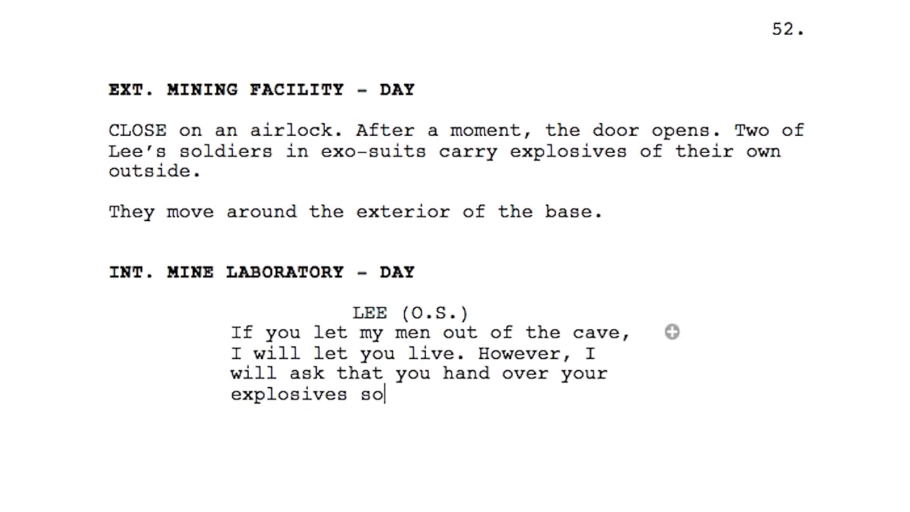
pyautogui.write('hilus.')
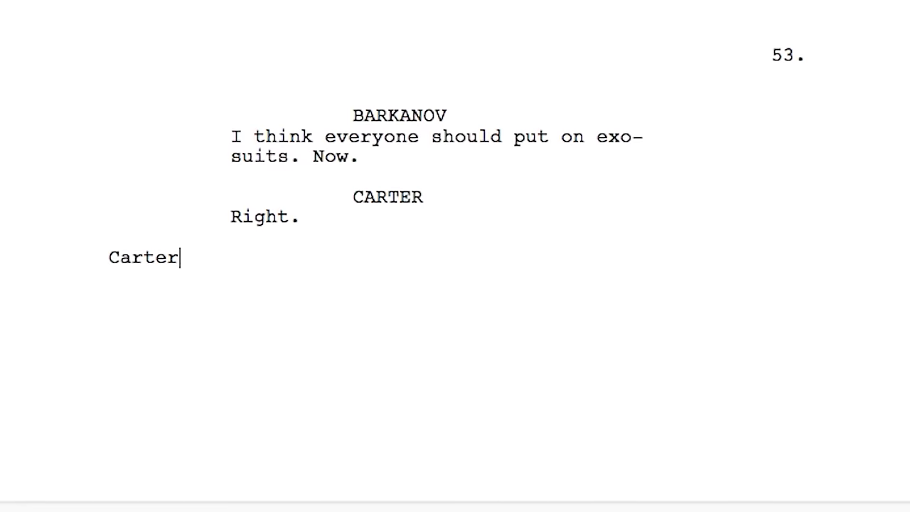
# Step: Add a CARTER character cue using the SmartType suggestion
pyautogui.click(320, 257)
pyautogui.press('Return')
pyautogui.write('CARTE')
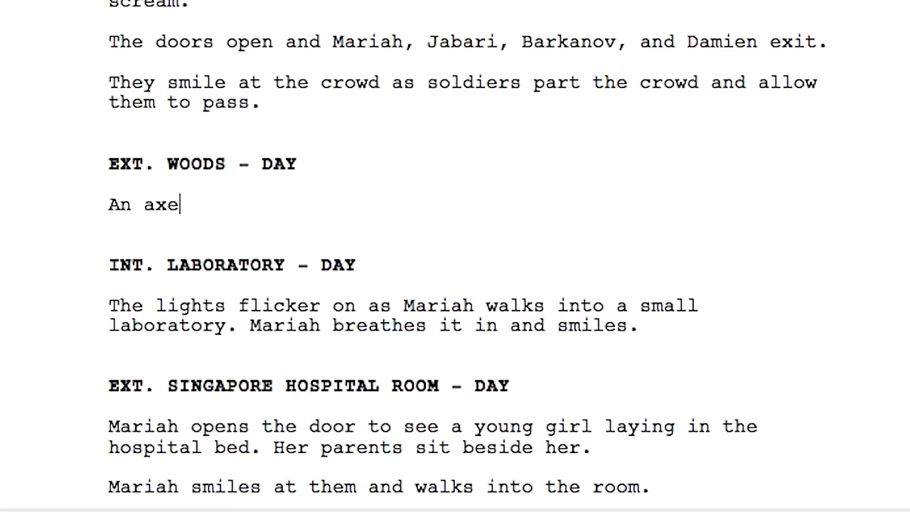
# Step: Trim the stray words after the axe-breaking-the-log line and begin a new action paragraph with 'Ba'
pyautogui.press('BackSpace')
pyautogui.press('BackSpace')
pyautogui.press('BackSpace')
pyautogui.press('BackSpace')
pyautogui.press('BackSpace')
pyautogui.press('BackSpace')
pyautogui.press('BackSpace')
pyautogui.press('BackSpace')
pyautogui.press('BackSpace')
pyautogui.press('BackSpace')
pyautogui.press('BackSpace')
pyautogui.press('BackSpace')
pyautogui.press('Return')
pyautogui.write('Ba')
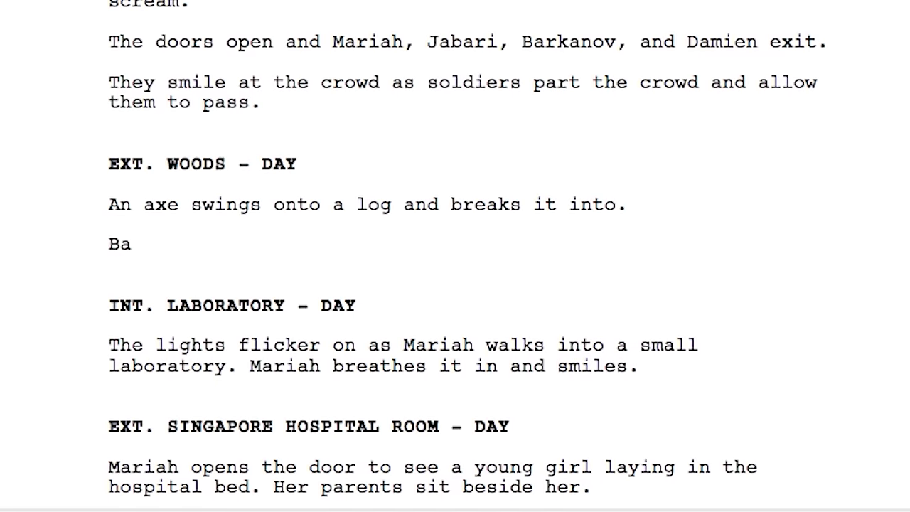